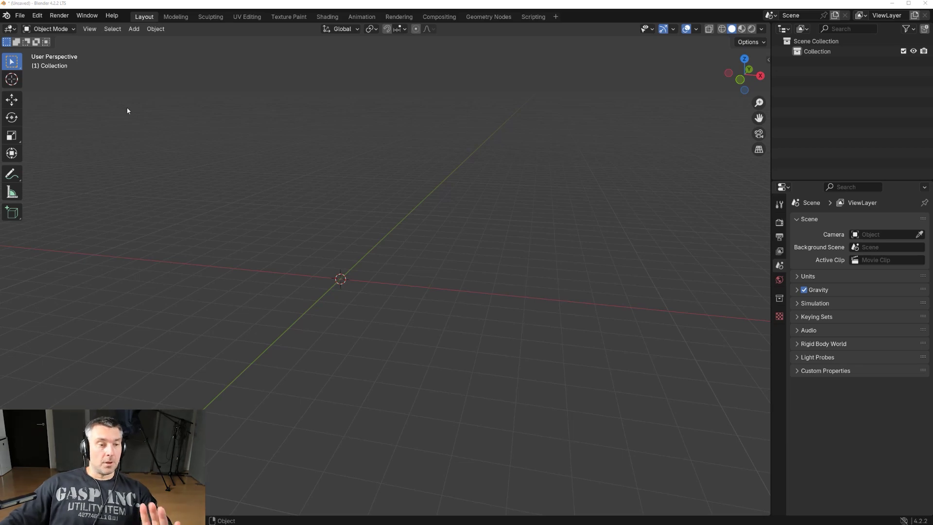
Open Blender's Preferences window and move it to the centre of the screen
click(38, 16)
click(52, 146)
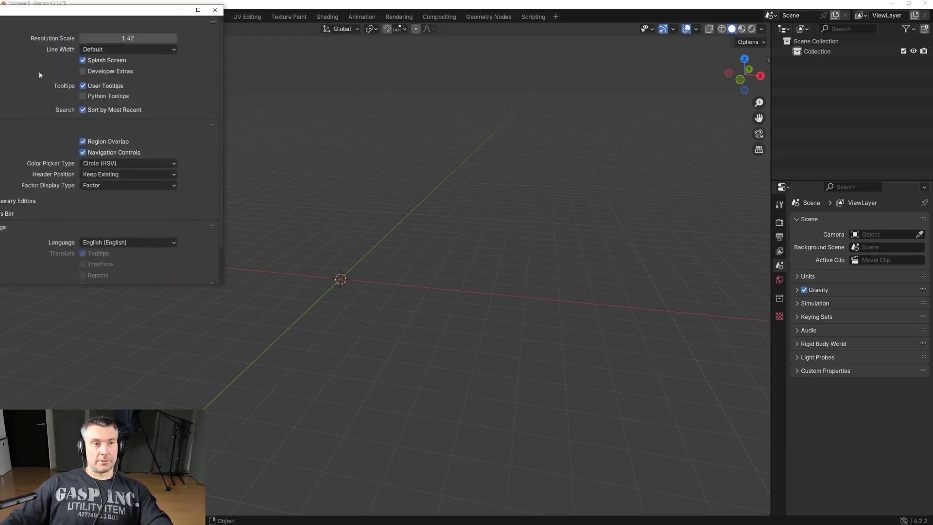
drag(81, 15, 436, 80)
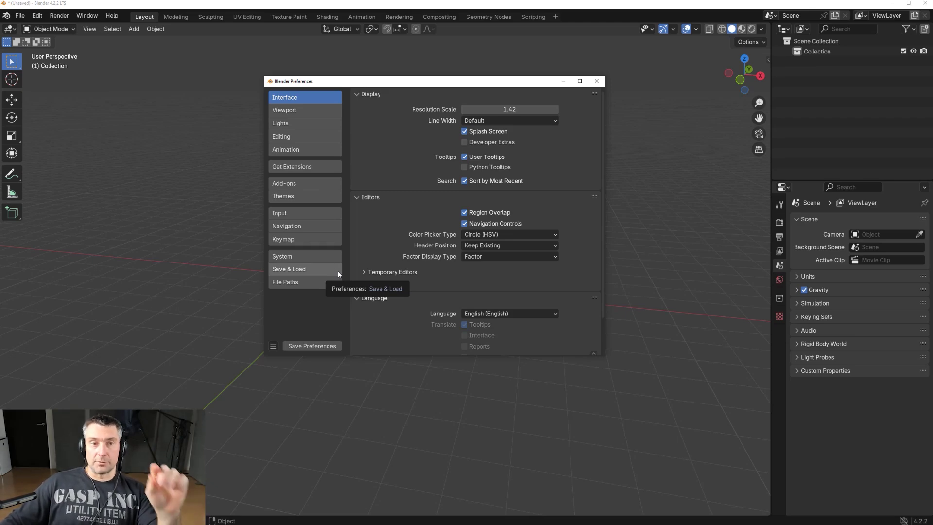
Allow online access on the Get Extensions page and search for 'loop' to find LoopTools
click(281, 173)
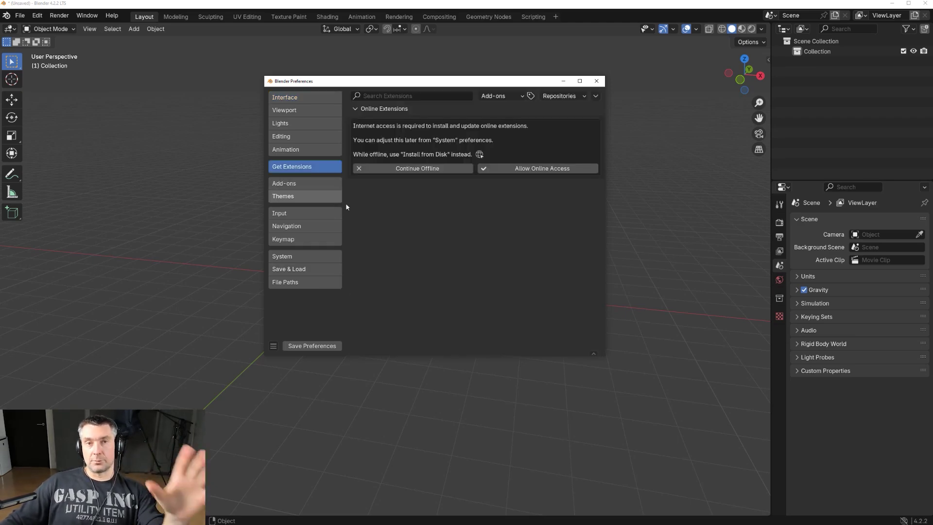
click(517, 168)
click(421, 96)
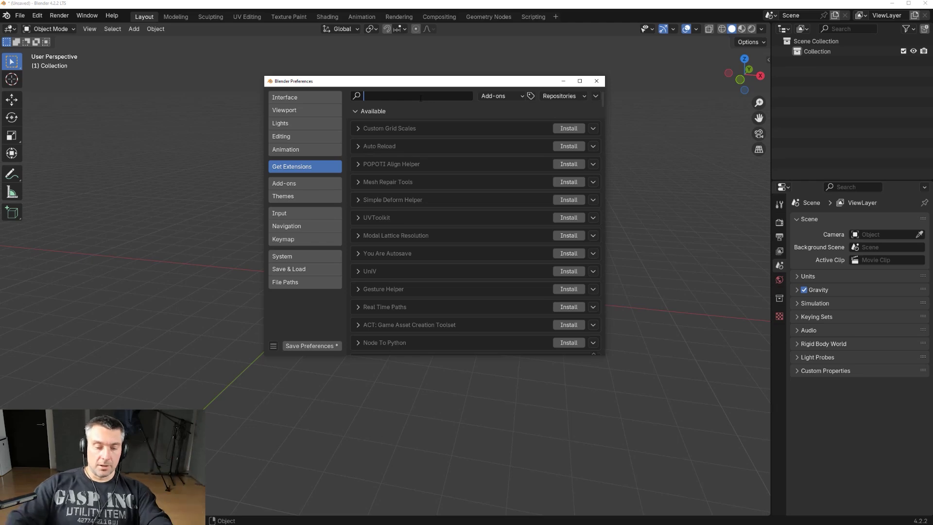
text(loop)
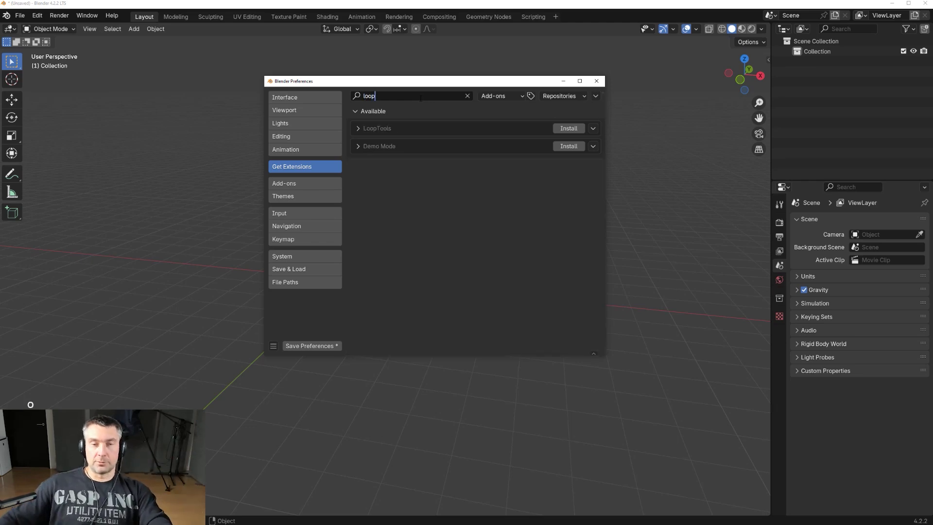
key(Return)
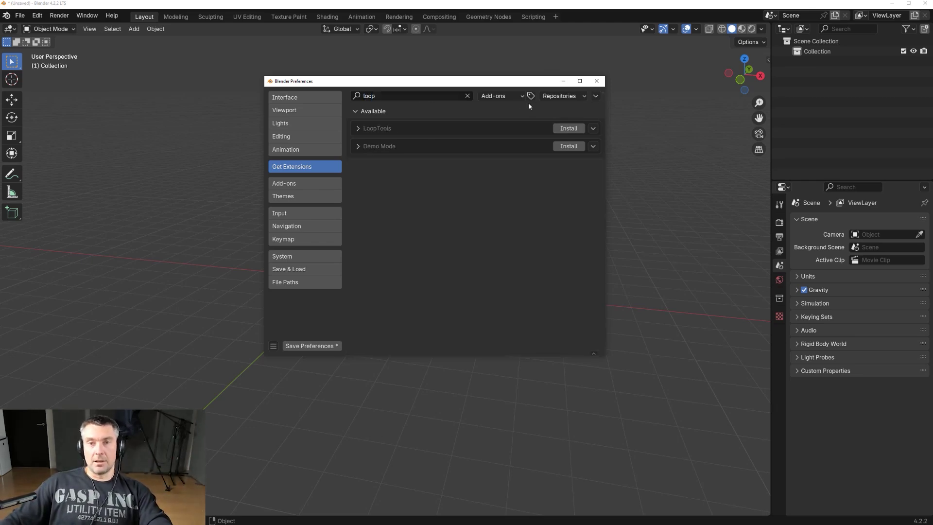
Search 'bool' and install Bool Tool, then search the extensions for 'node'
click(384, 96)
text(bool)
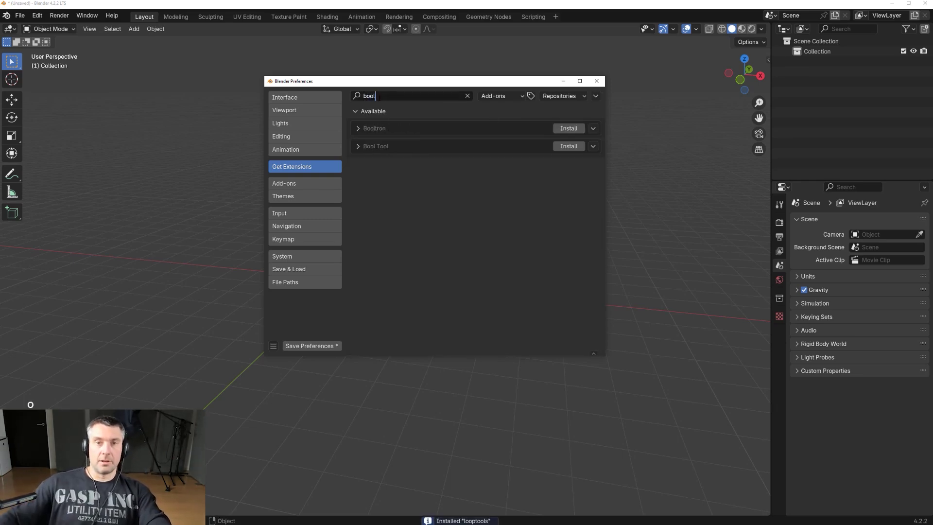
click(574, 145)
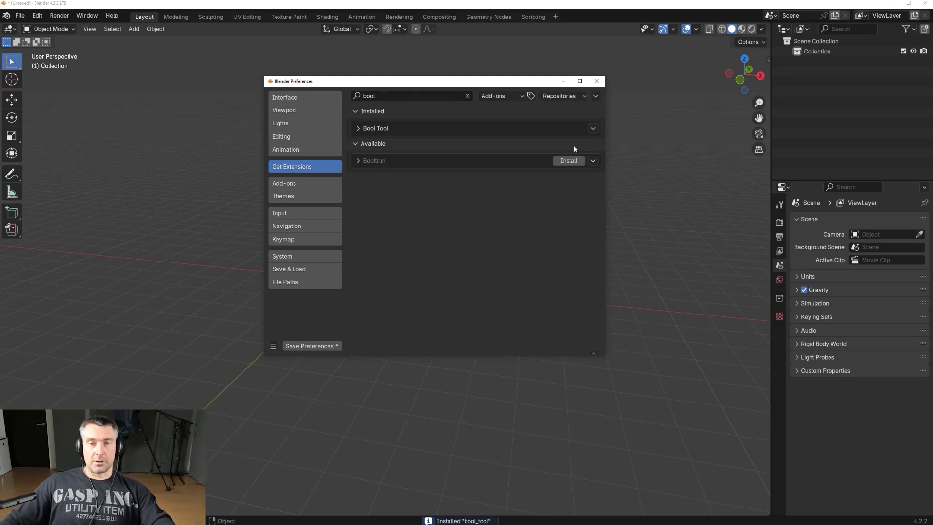
click(435, 97)
text(node)
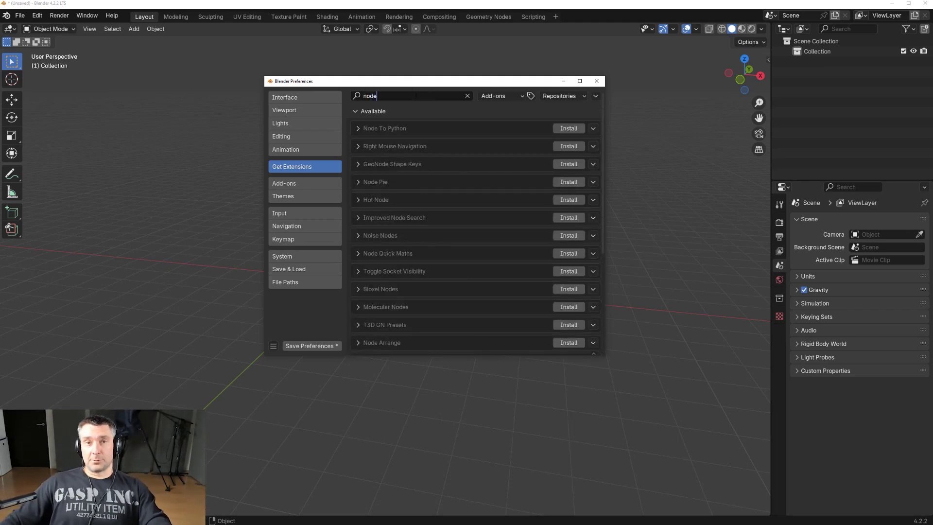
Enable Node Wrangler in the Add-ons list filtered by 'node', save preferences and close the window
click(309, 183)
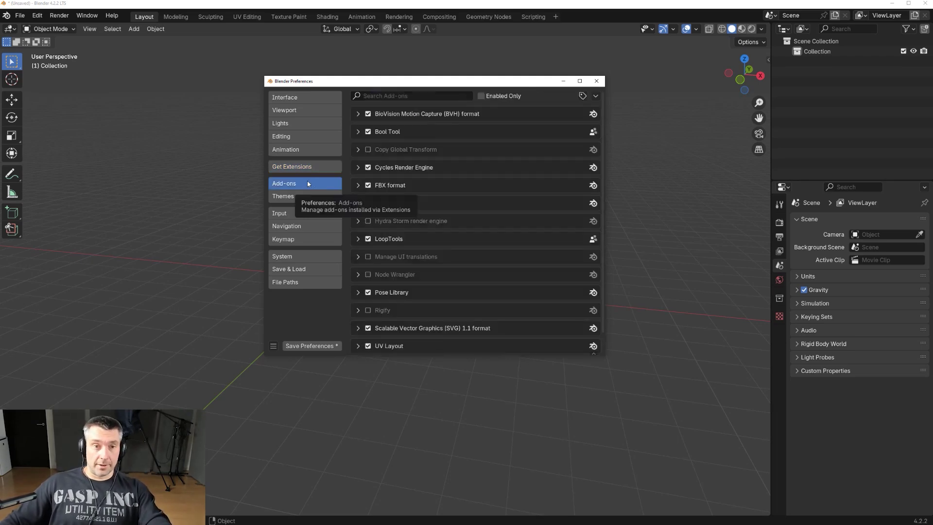
click(393, 97)
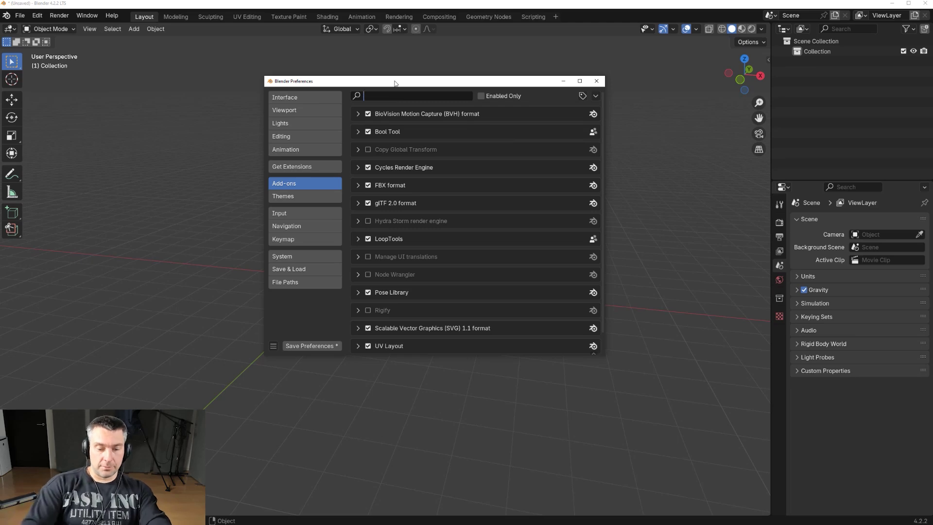
text(node)
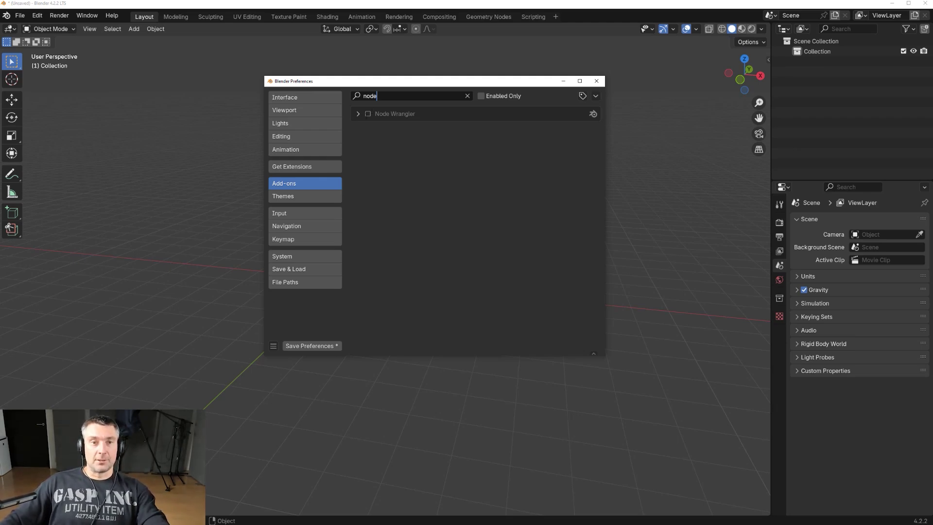
click(367, 114)
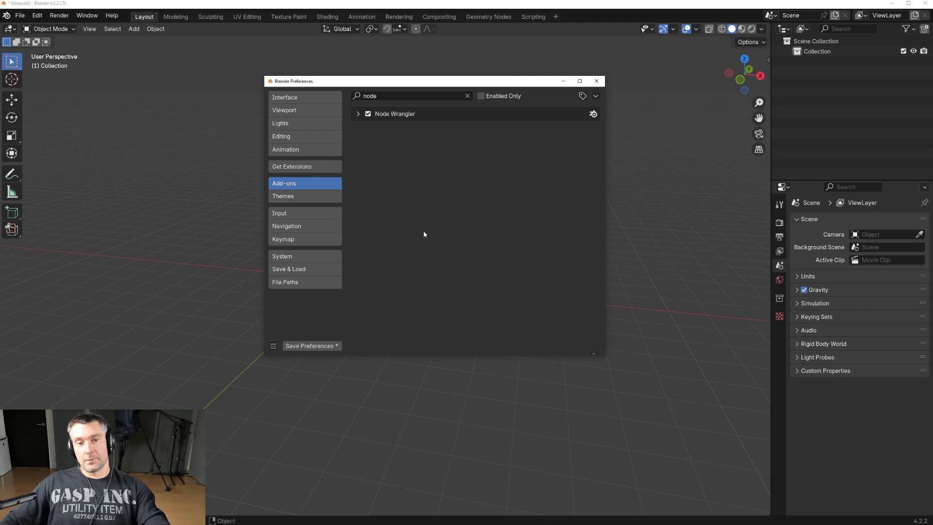
click(311, 345)
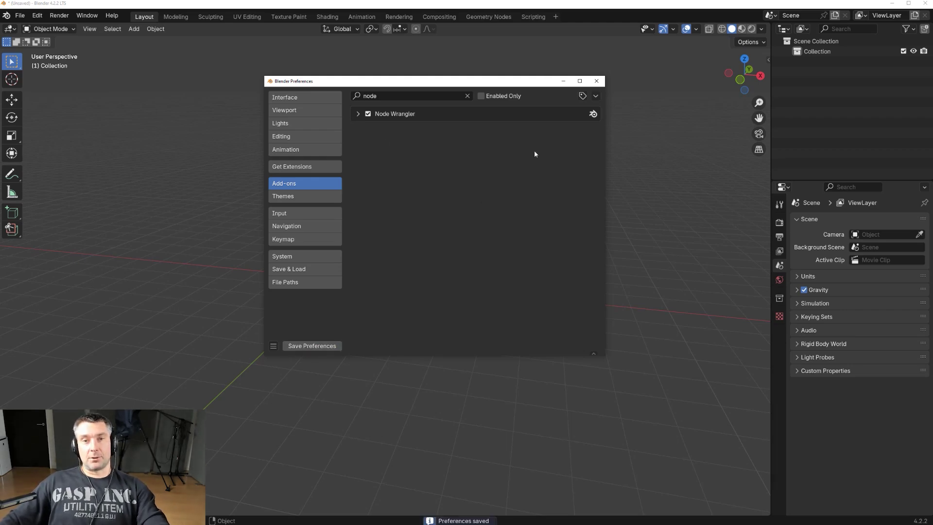
click(596, 81)
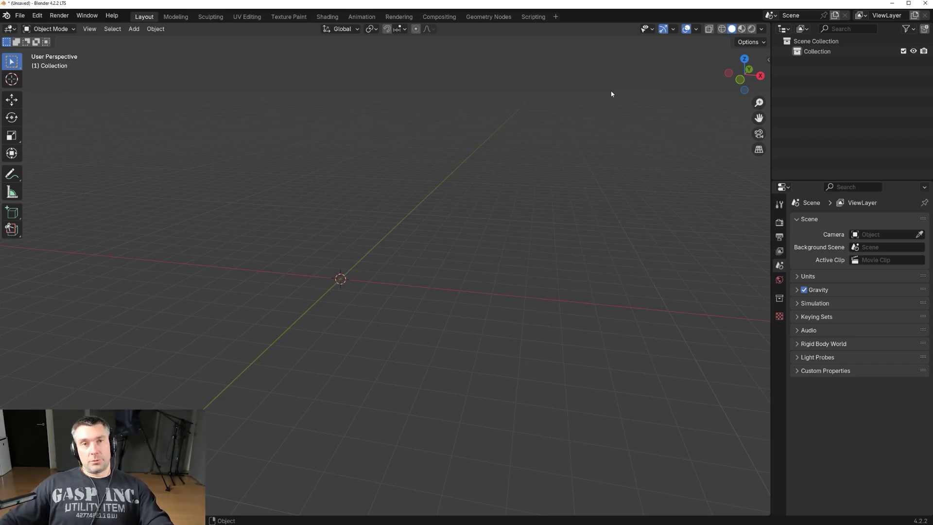
click(36, 15)
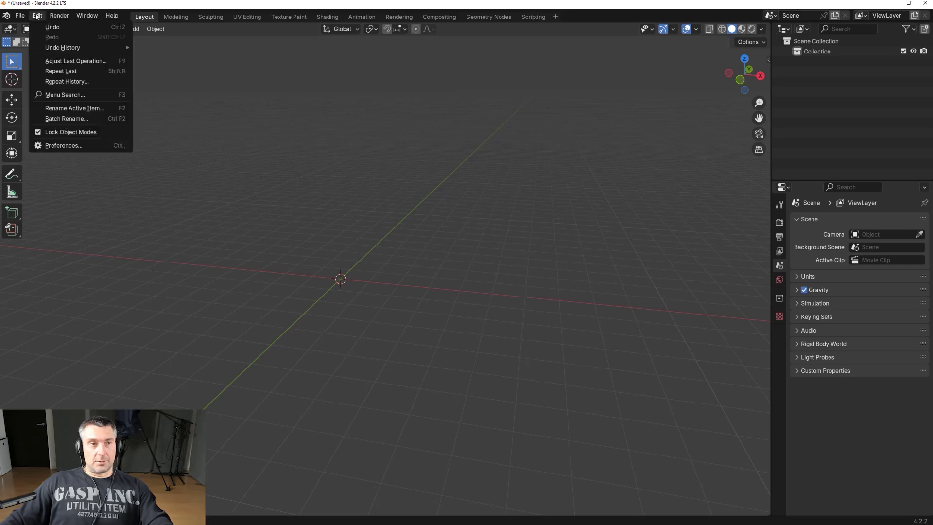
click(63, 146)
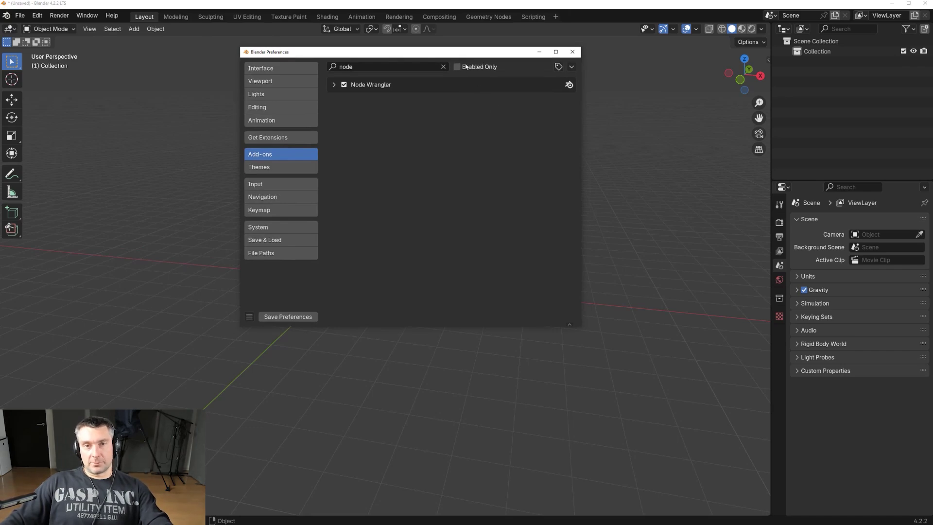
click(572, 67)
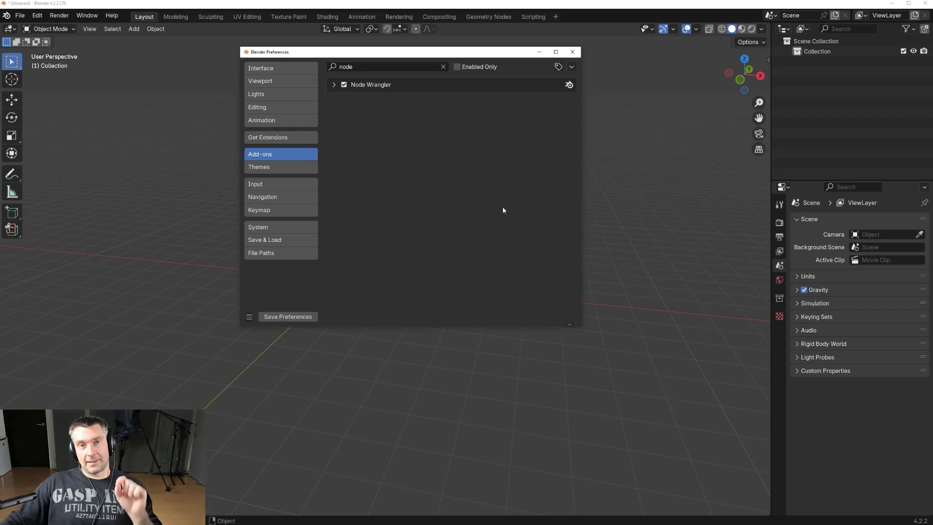
click(572, 52)
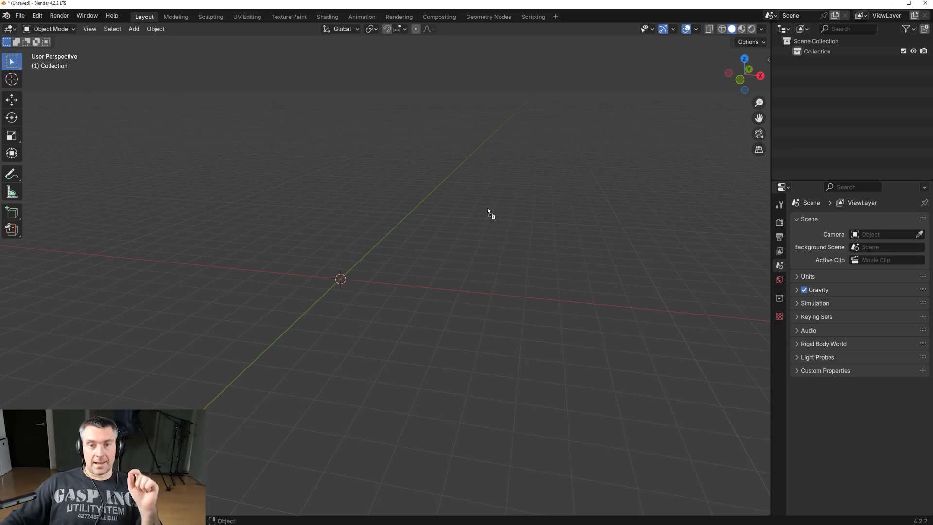
Install the HardOps and BoxCutter add-on zips by dropping them into the viewport and confirming
drag(487, 209, 489, 210)
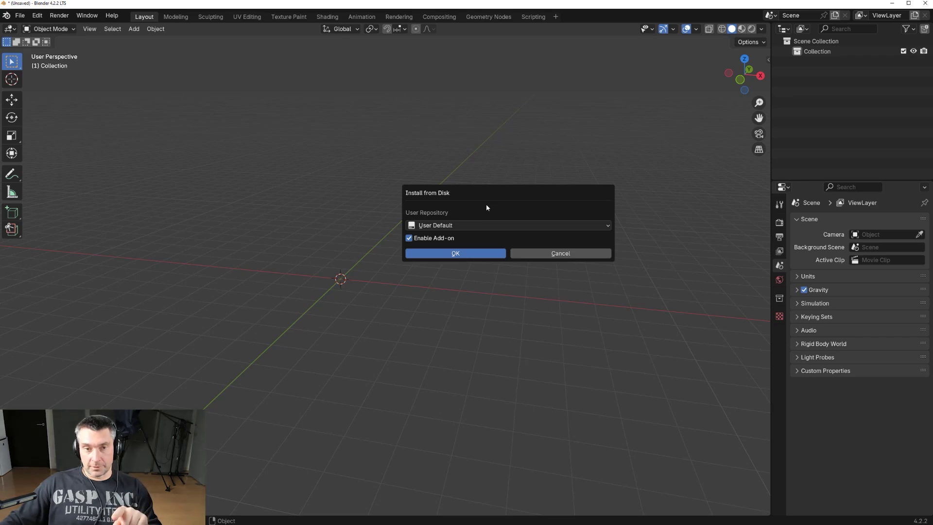
click(463, 253)
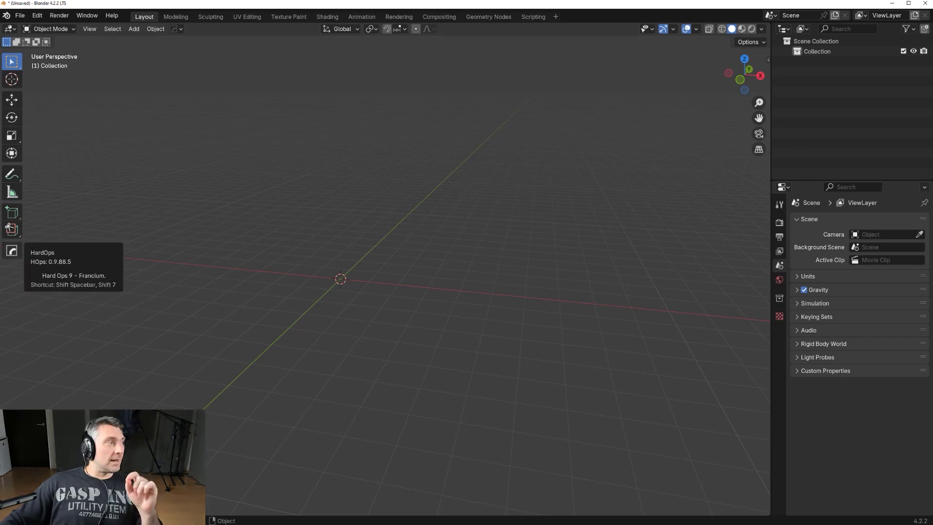
drag(12, 250, 457, 203)
click(436, 249)
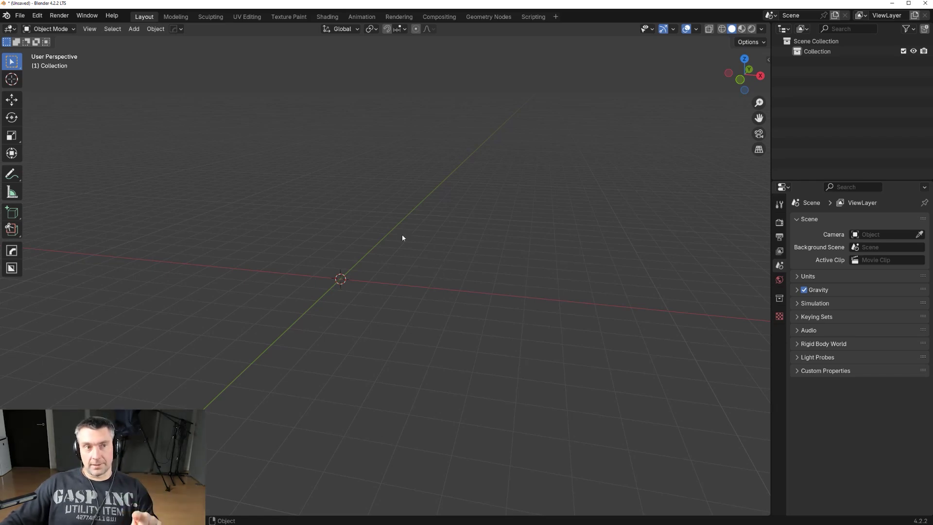
click(37, 15)
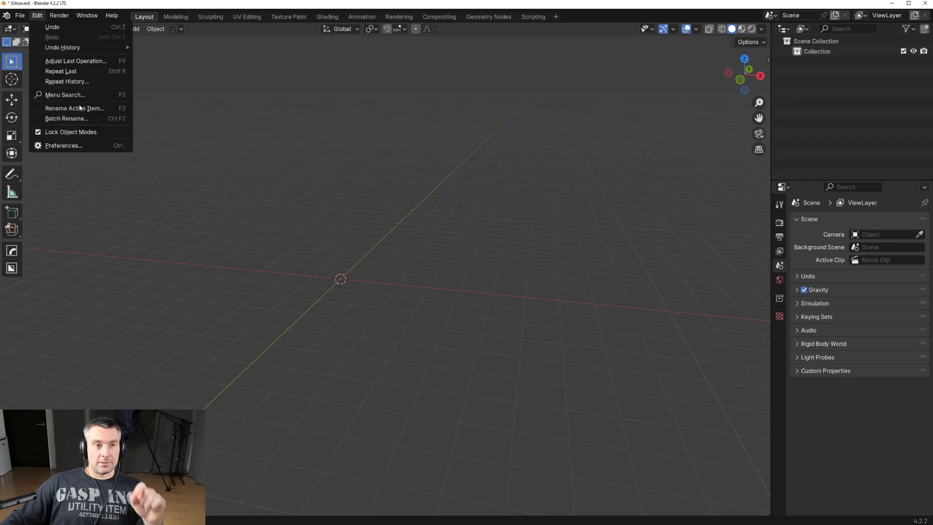
Save the add-on preferences, toggle Auto-Save Preferences on and back off, and check the install options
click(86, 148)
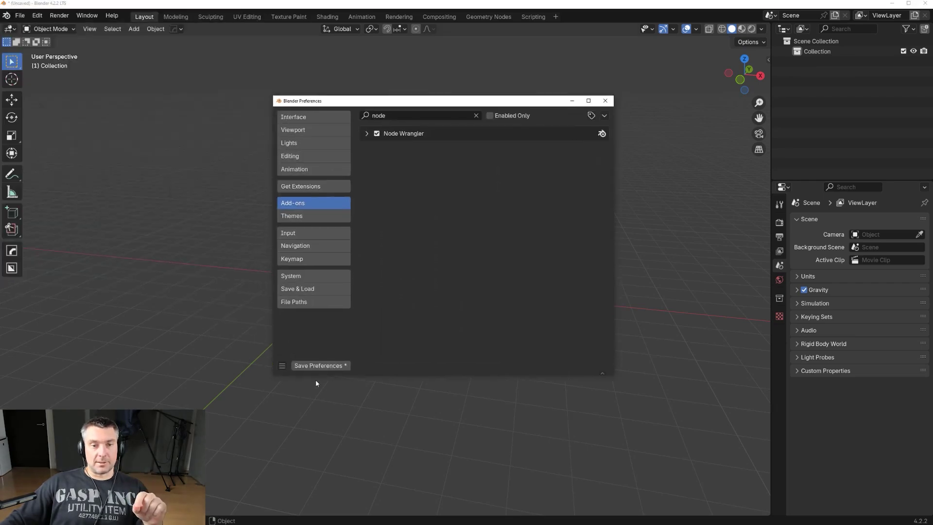
click(321, 365)
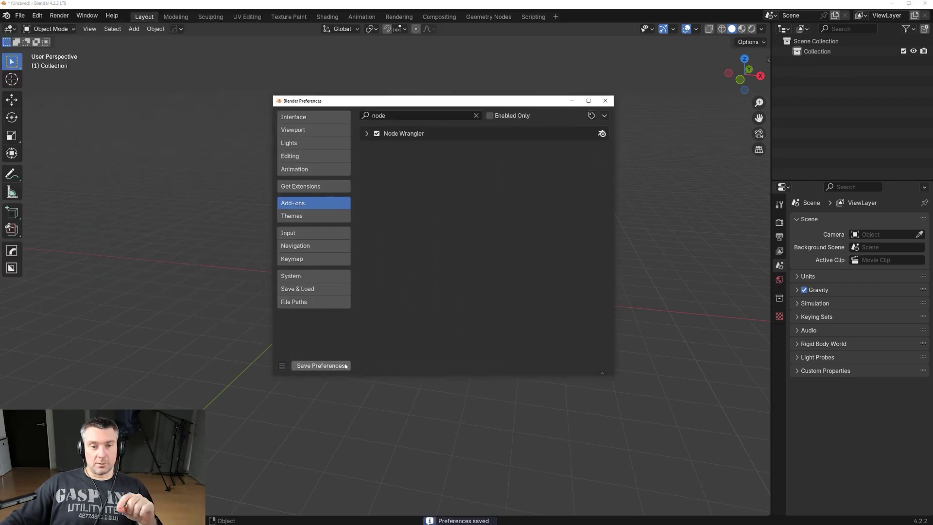
click(283, 365)
click(294, 330)
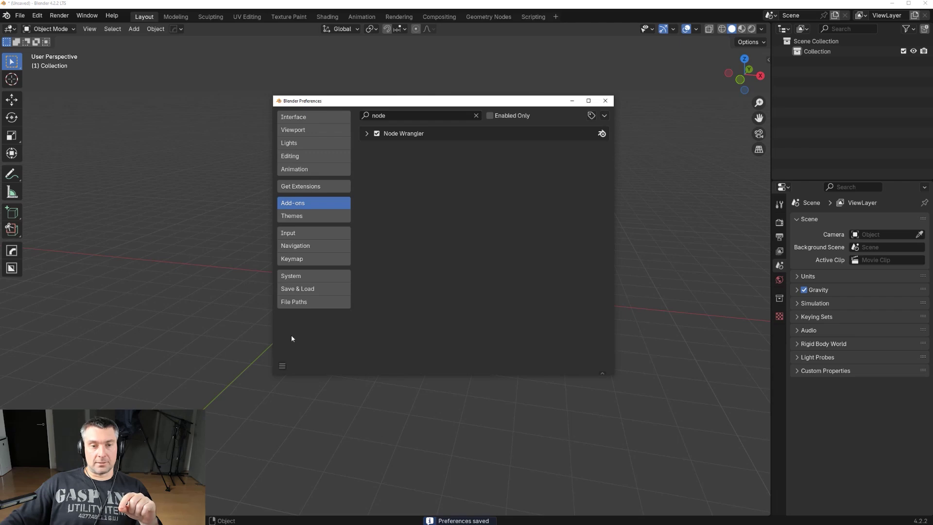
click(282, 366)
click(285, 322)
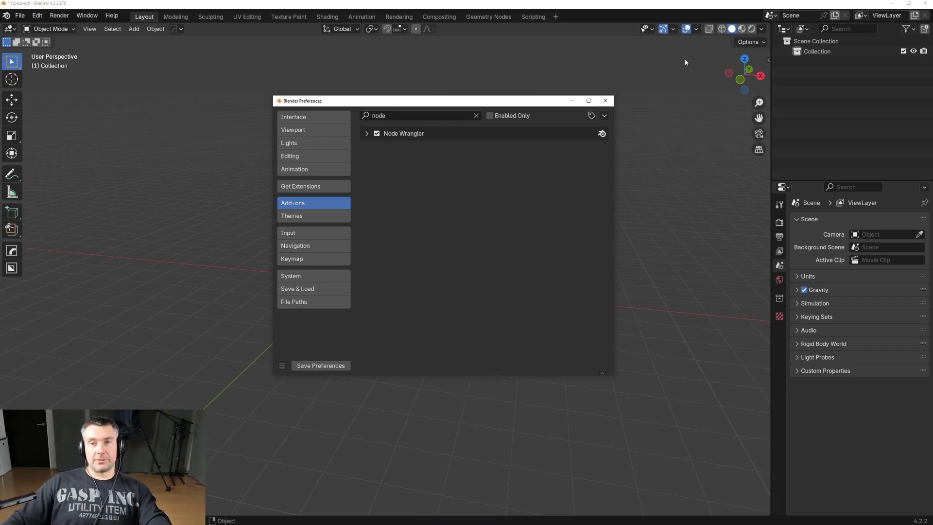
click(605, 117)
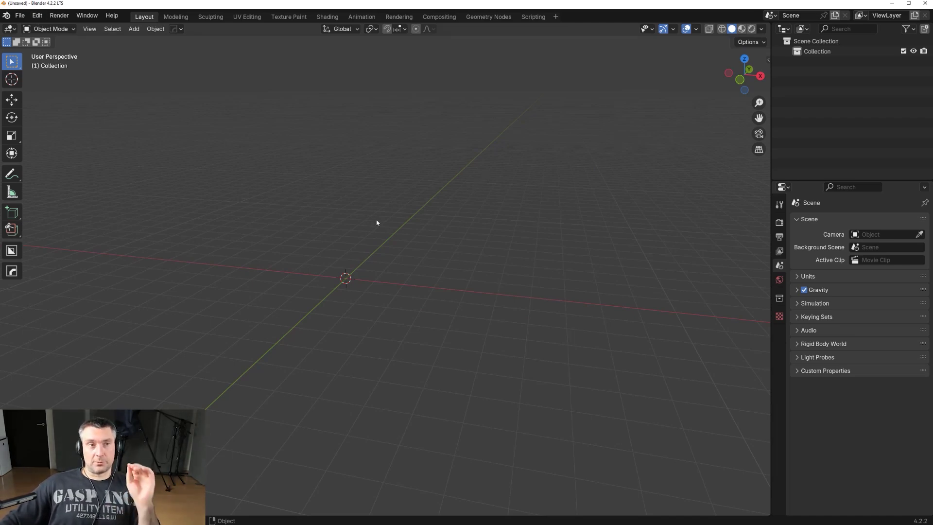
Disable the Hard Ops 9 add-on, save preferences and close the window
click(37, 15)
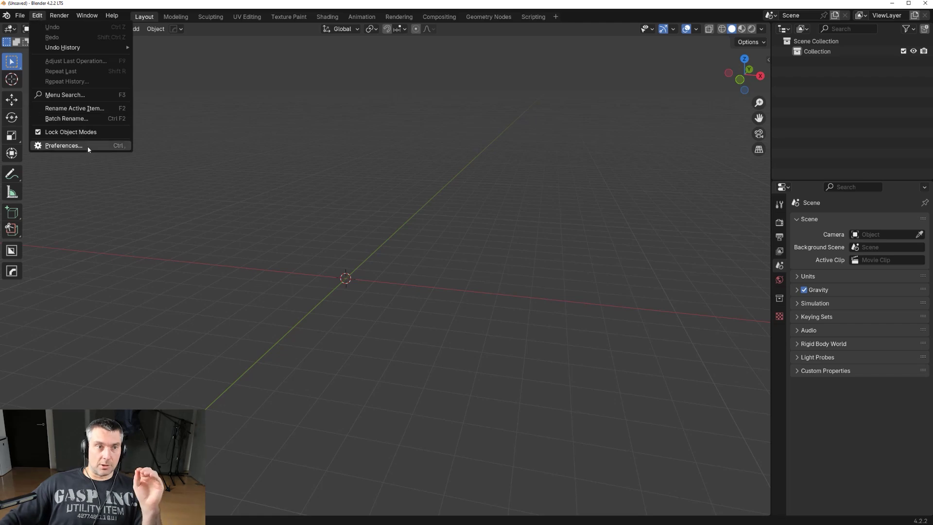
click(63, 145)
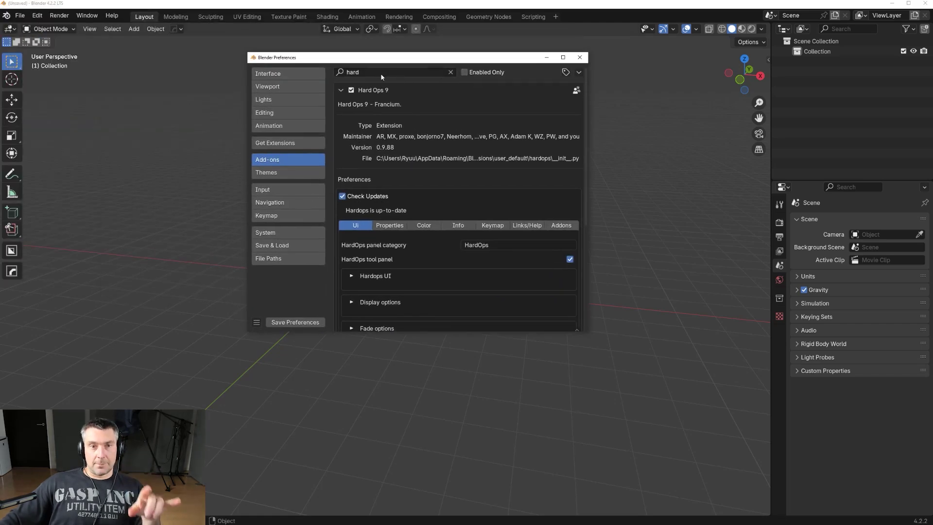
click(352, 90)
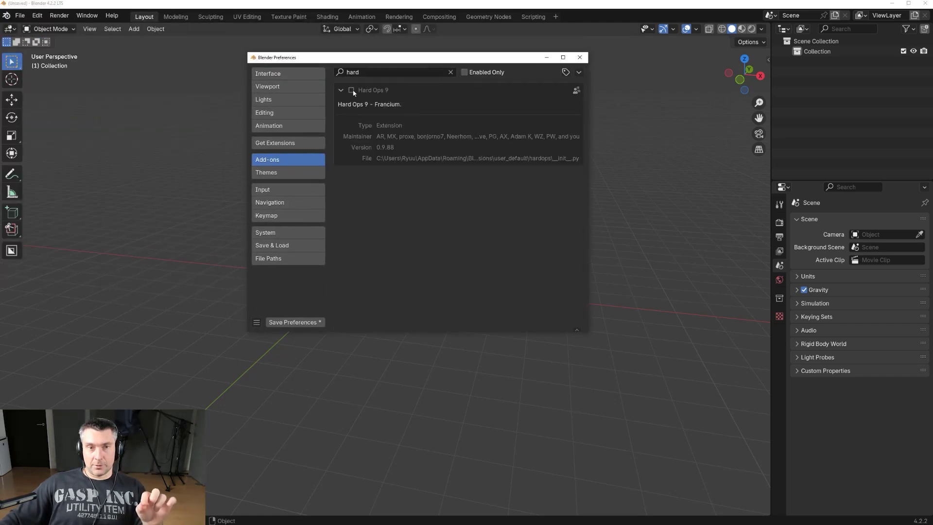
click(293, 322)
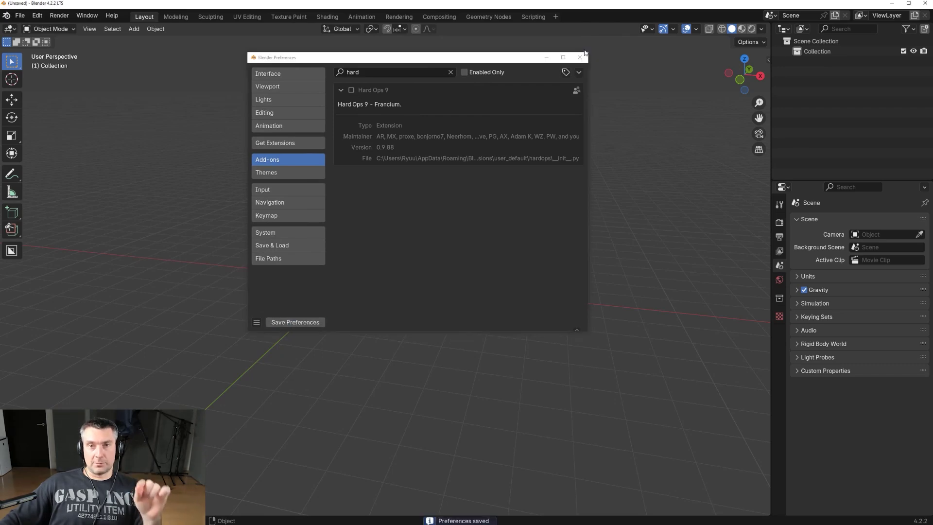
click(579, 58)
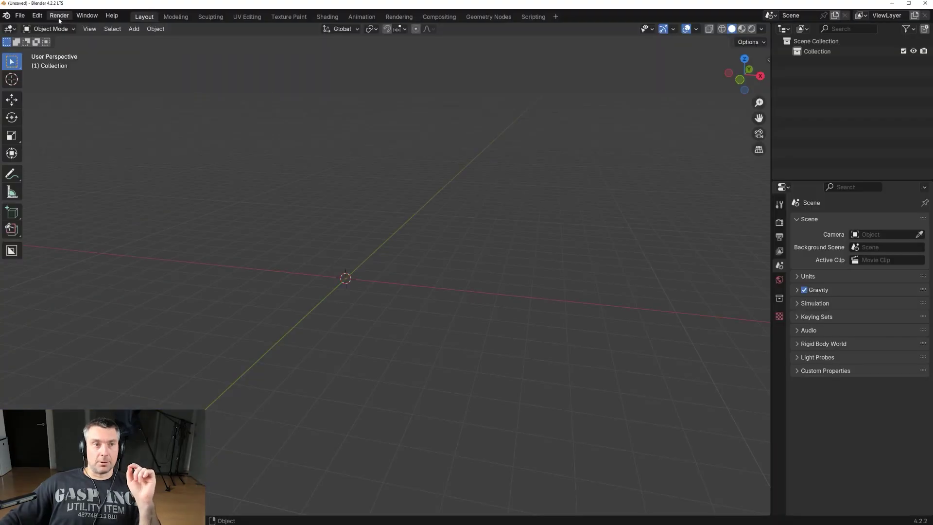
Reopen the Add-ons preferences, filter by 'hard' and expand Hard Ops 9 to confirm it's off
click(37, 15)
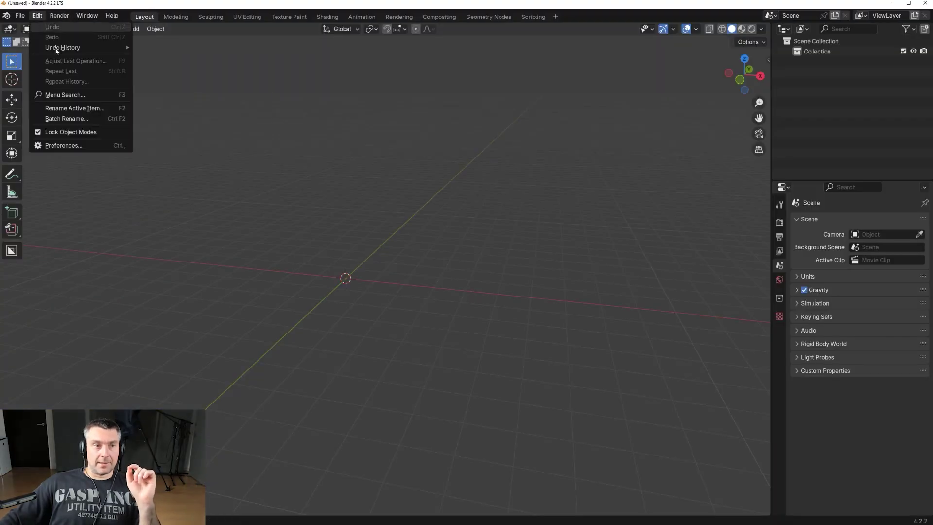
click(87, 144)
drag(420, 81, 419, 81)
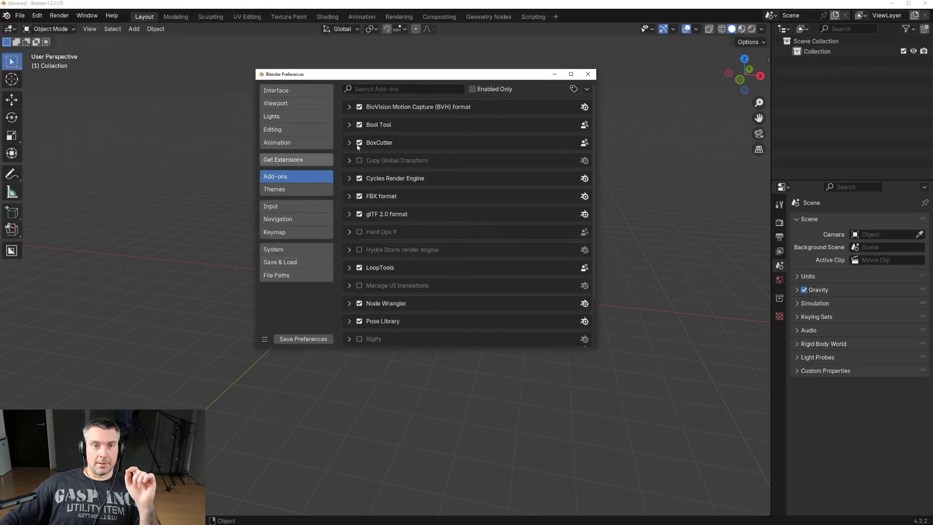
click(403, 87)
text(hard)
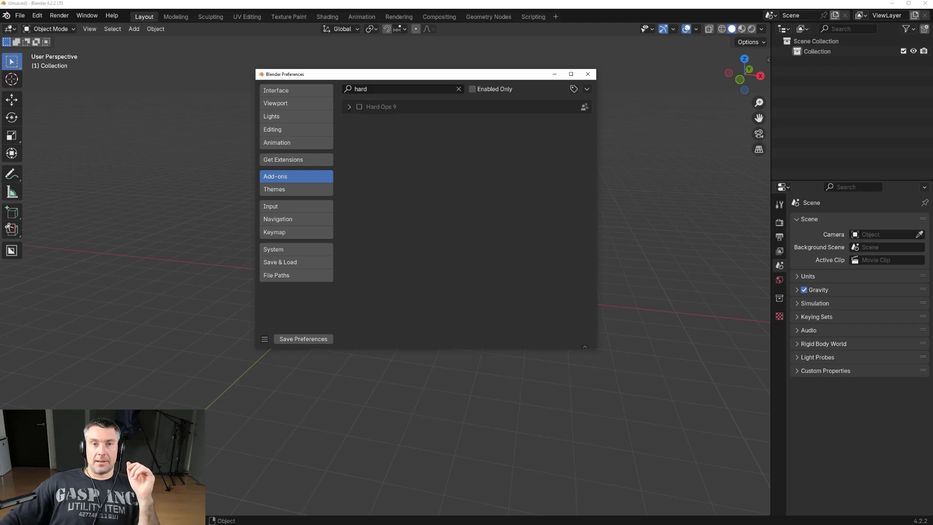
click(349, 107)
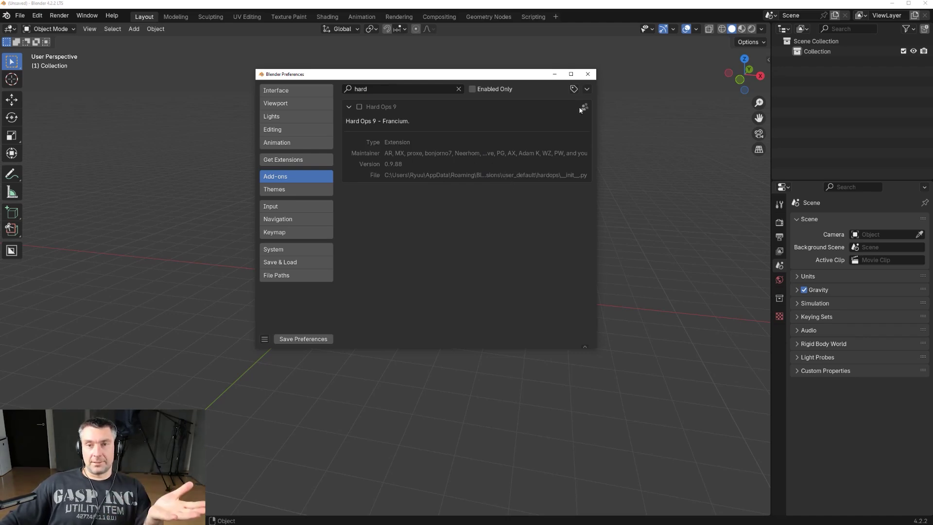
click(588, 89)
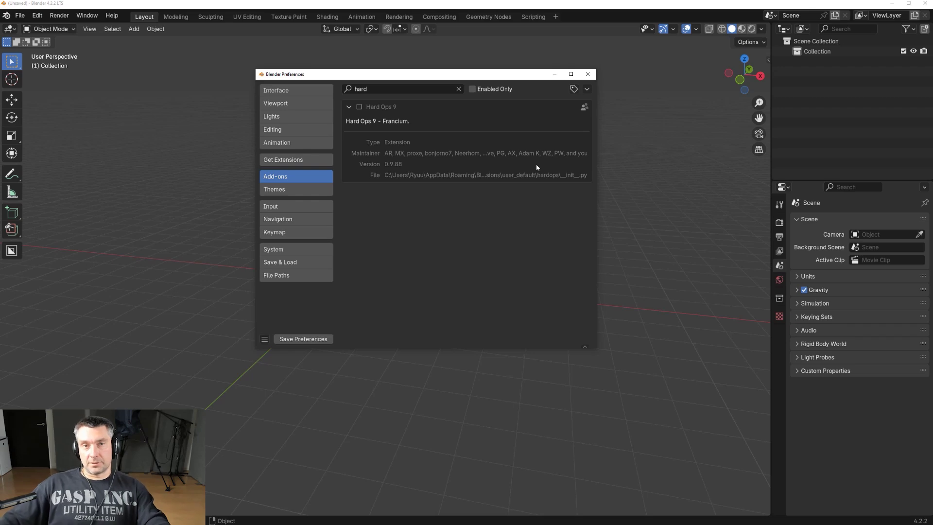
Close Preferences and quit Blender, then browse to the user's AppData folder in File Explorer
click(589, 74)
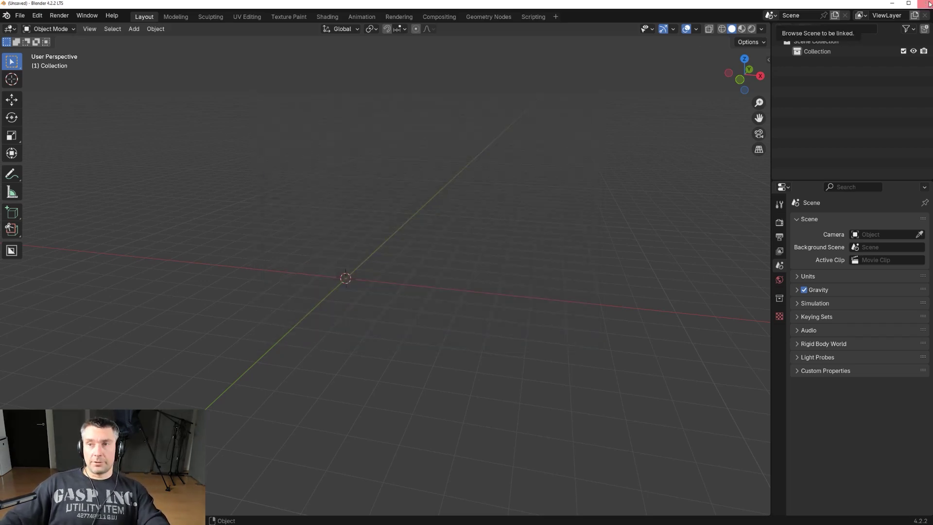
click(927, 4)
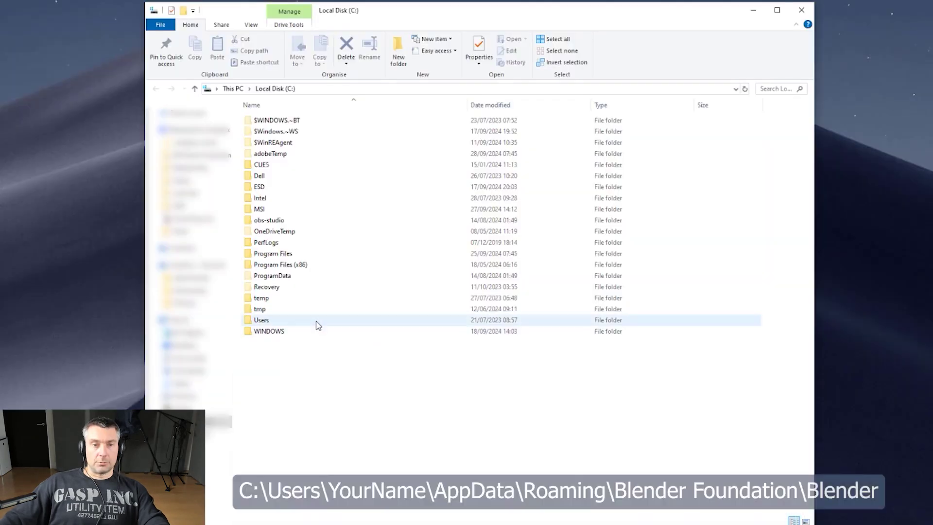
double_click(317, 321)
double_click(284, 146)
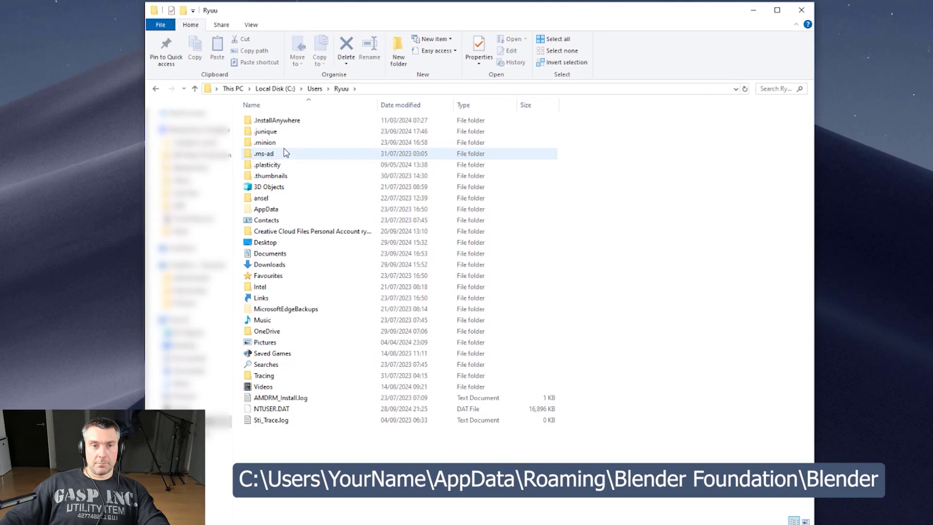
click(297, 209)
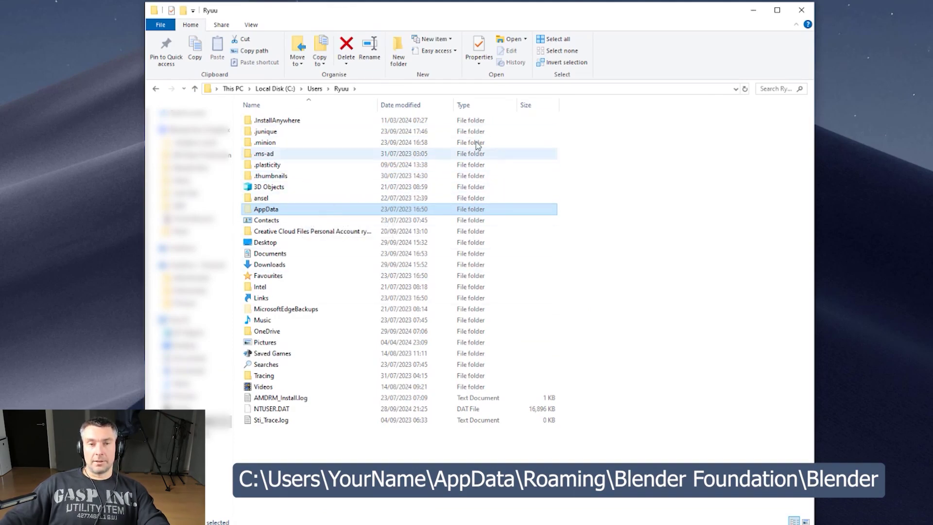
Go into Roaming\Blender Foundation\Blender and select the 4.2 config folder
double_click(284, 208)
double_click(270, 144)
double_click(293, 163)
double_click(275, 124)
click(286, 155)
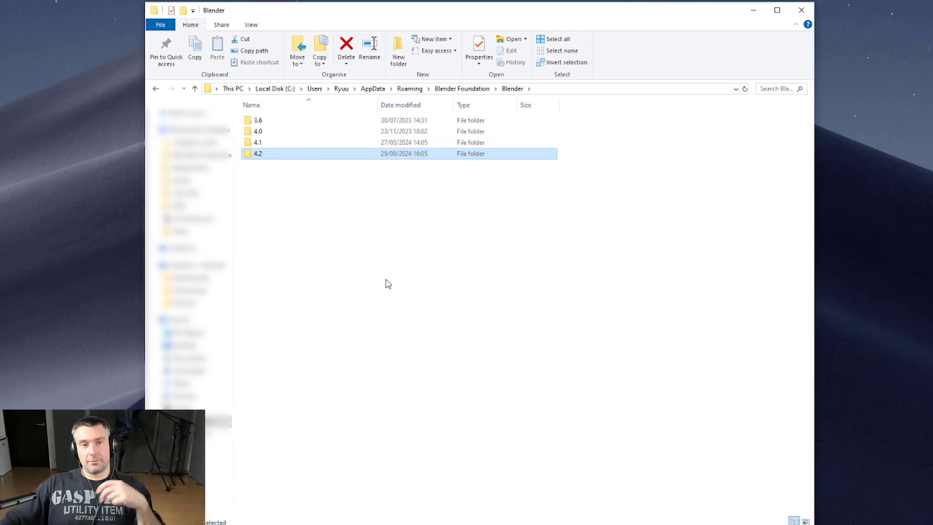
Delete the 4.2 config folder and close File Explorer
key(Delete)
click(800, 11)
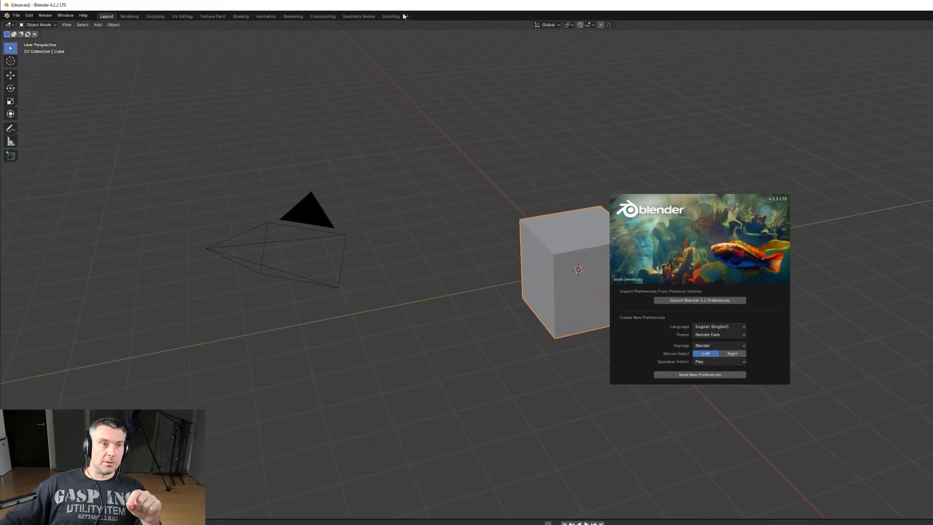
Dismiss the first-run splash and bring up File > Defaults > Load Factory Settings
click(19, 14)
click(19, 16)
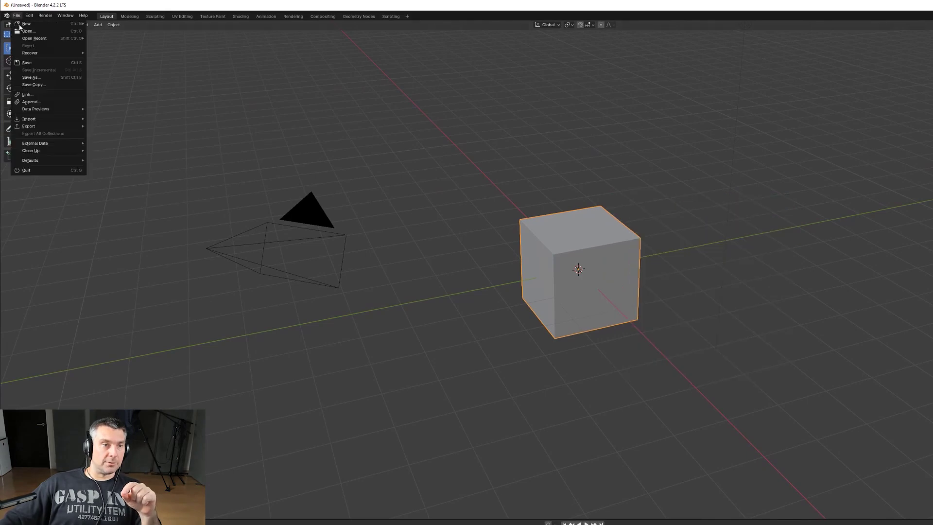
mouse_move(56, 151)
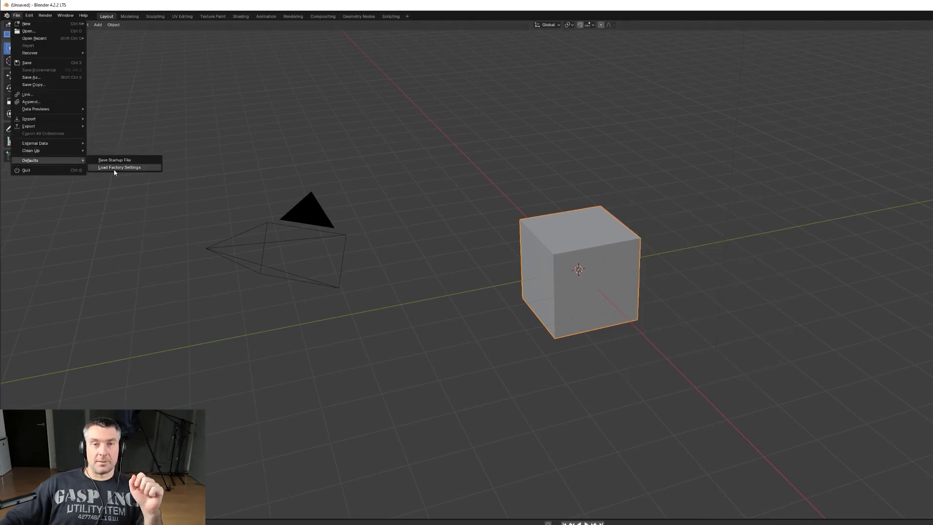